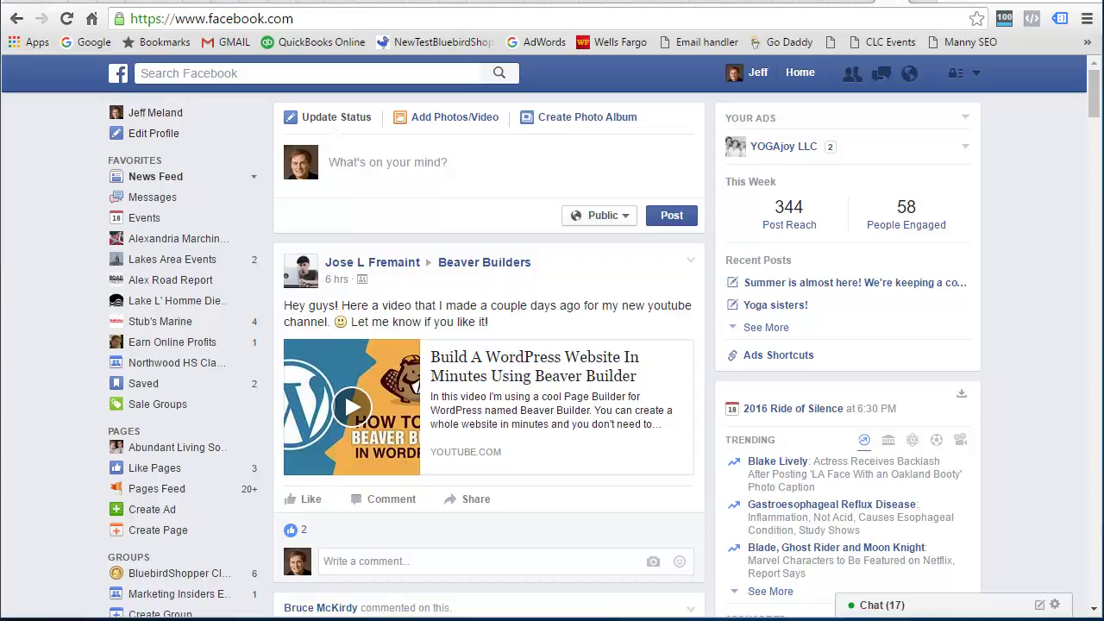
Step: Choose Manage Ads from the Facebook header's account dropdown
{"action": "left_click", "coordinate": [978, 78]}
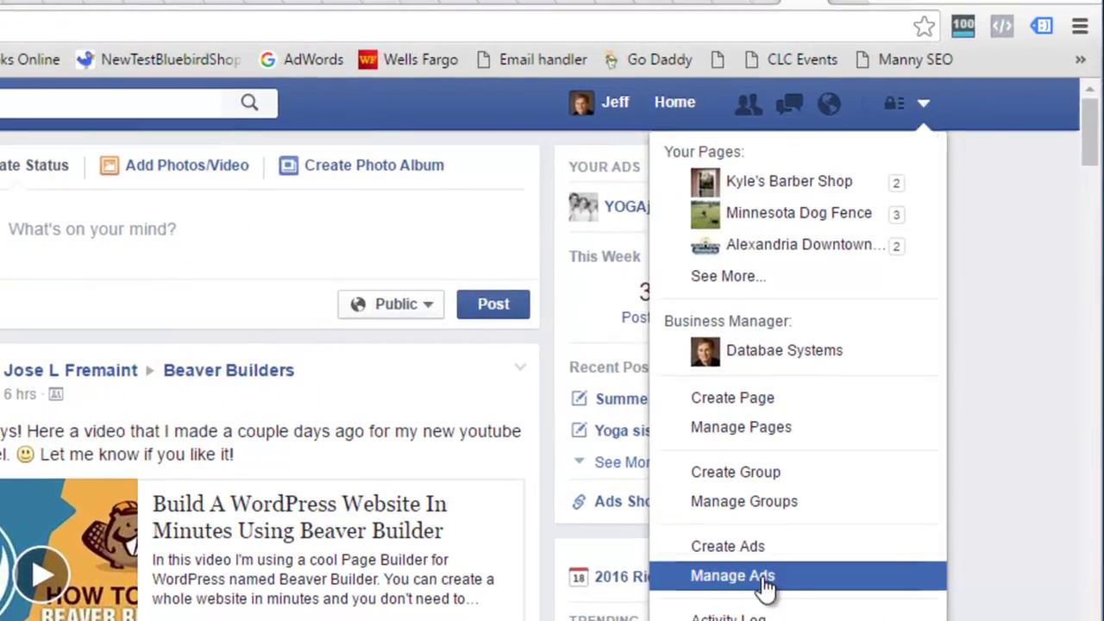
{"action": "left_click", "coordinate": [929, 109]}
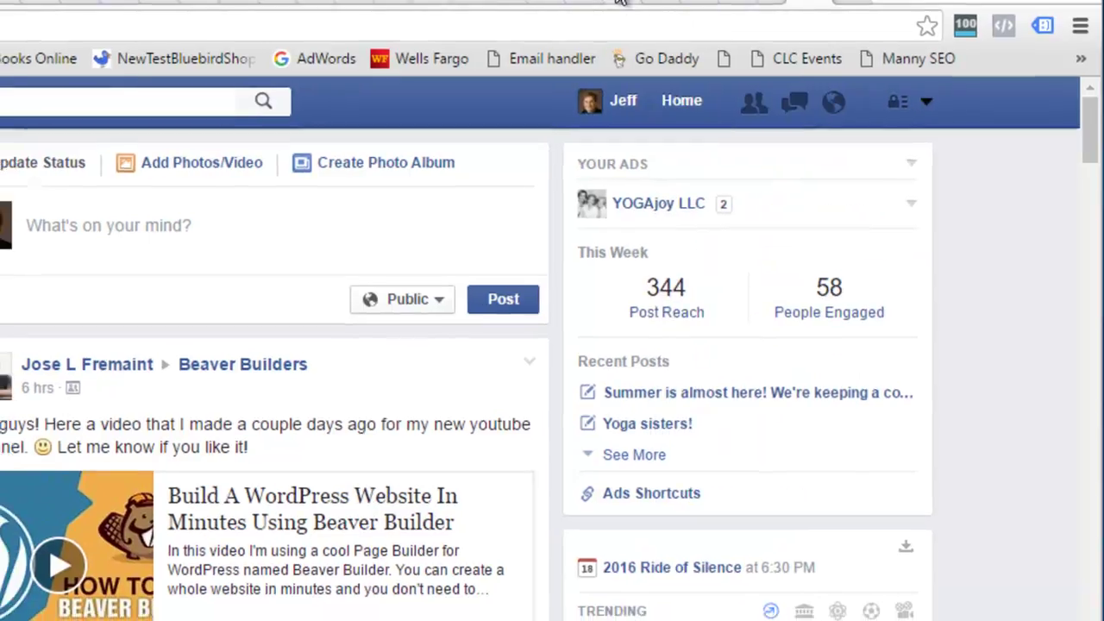
Step: Open the Sun n Sport RV Lot for Rent - PE campaign from the Databae Systems campaign list
{"action": "left_click", "coordinate": [621, 7]}
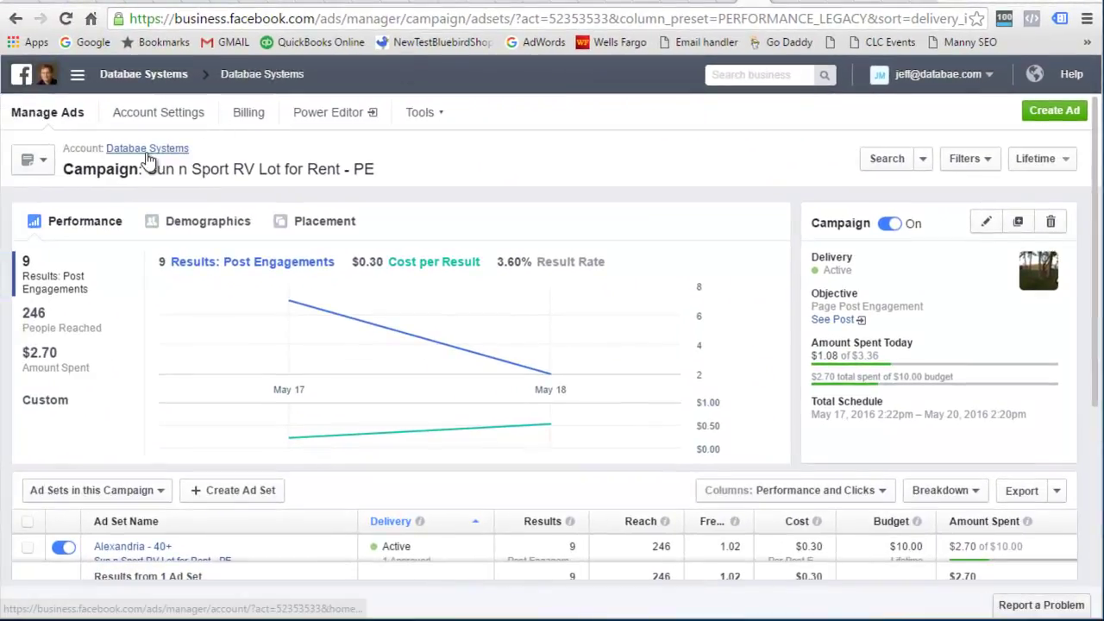
{"action": "left_click", "coordinate": [147, 151]}
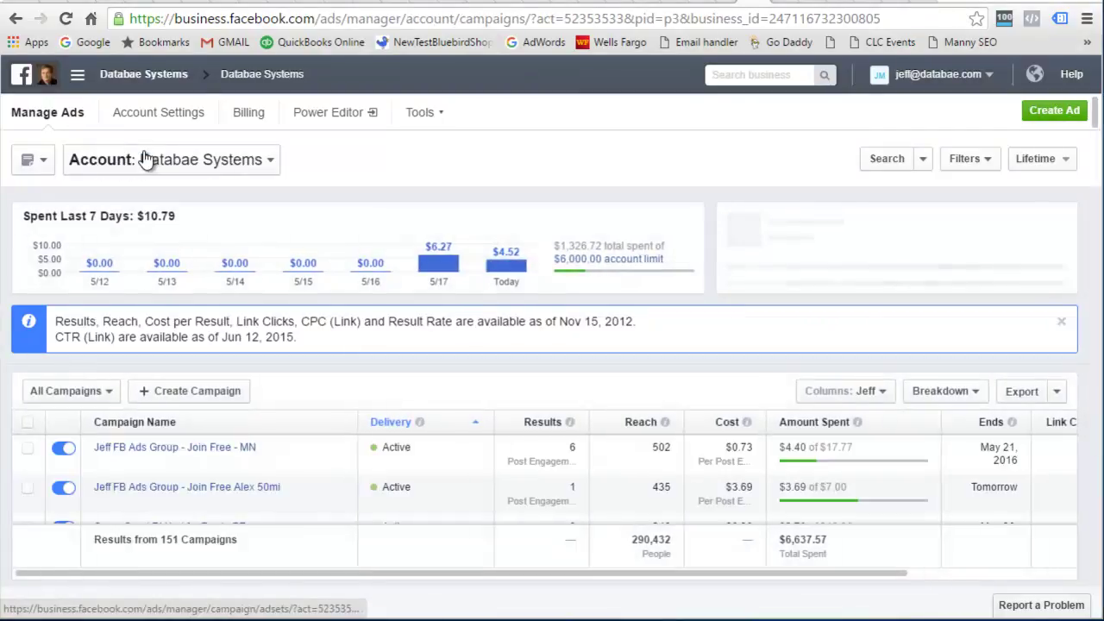
{"action": "scroll", "coordinate": [280, 412], "scroll_direction": "down", "scroll_amount": 3}
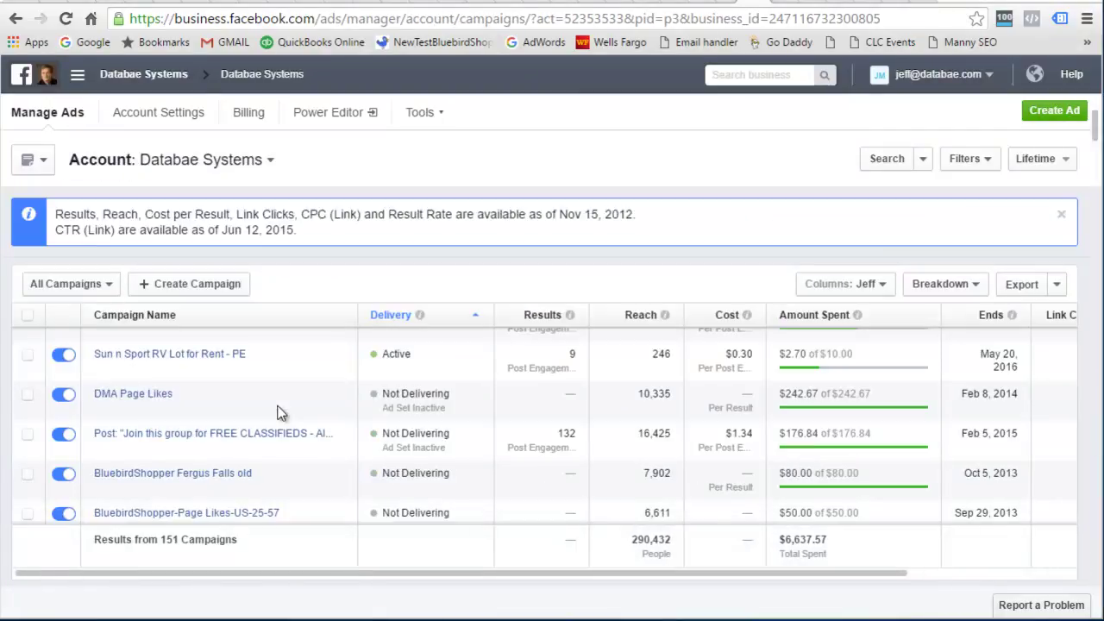
{"action": "left_click", "coordinate": [152, 361]}
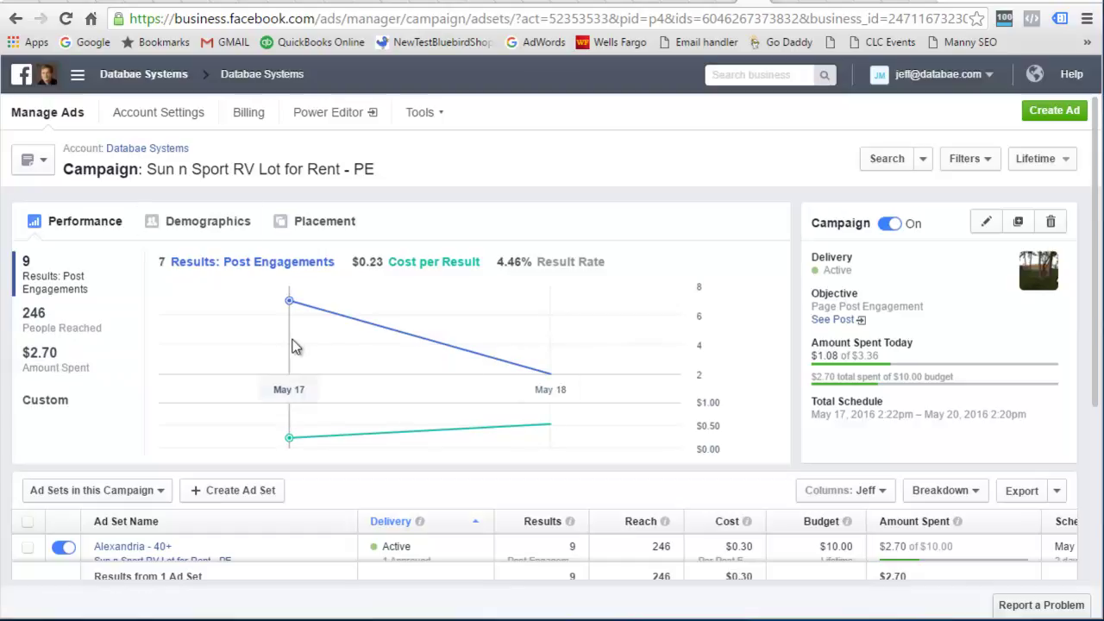
Step: View the campaign's Demographics breakdown, then its Placement breakdown
{"action": "left_click", "coordinate": [188, 225]}
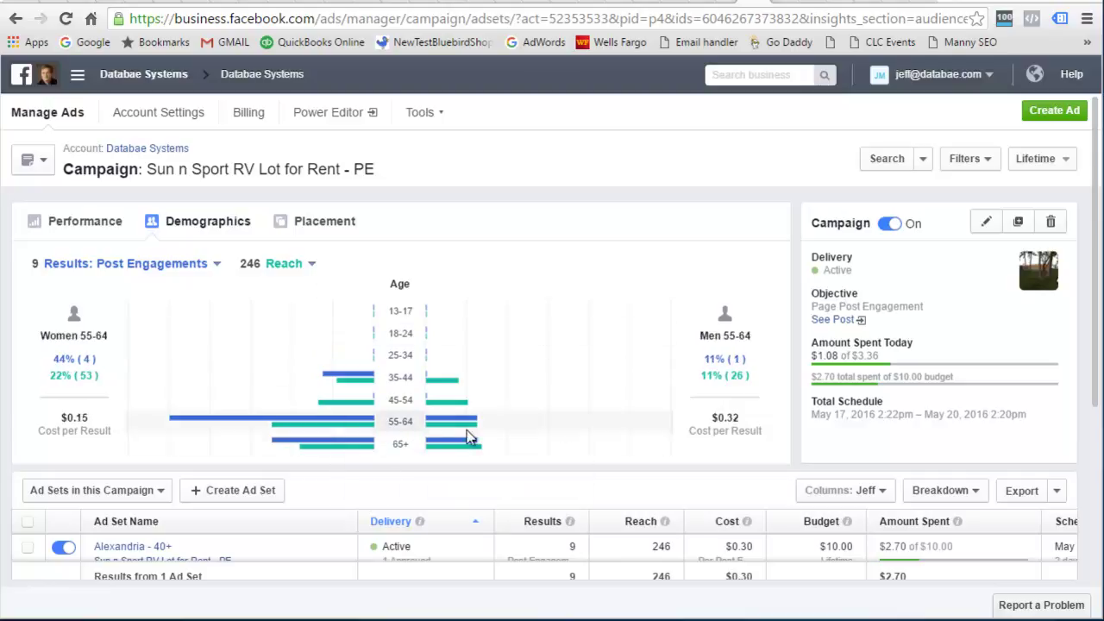
{"action": "left_click", "coordinate": [335, 230]}
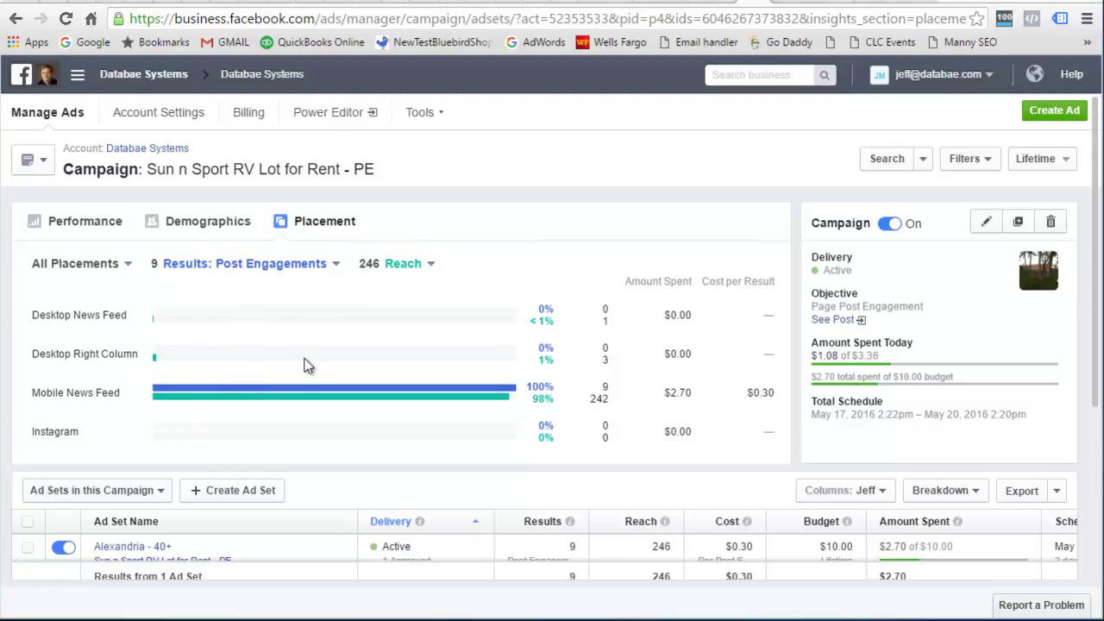
Step: Return to the campaign's Performance chart and check the ad sets table below it
{"action": "left_click", "coordinate": [116, 223]}
{"action": "scroll", "coordinate": [389, 382], "scroll_direction": "down", "scroll_amount": 2}
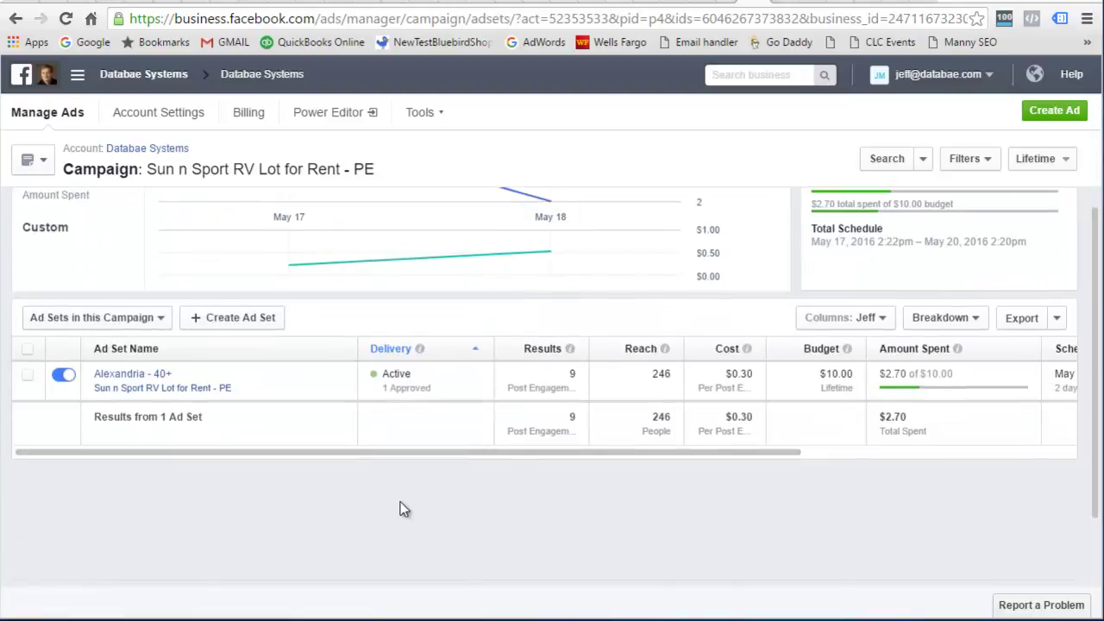
{"action": "scroll", "coordinate": [402, 509], "scroll_direction": "up", "scroll_amount": 1}
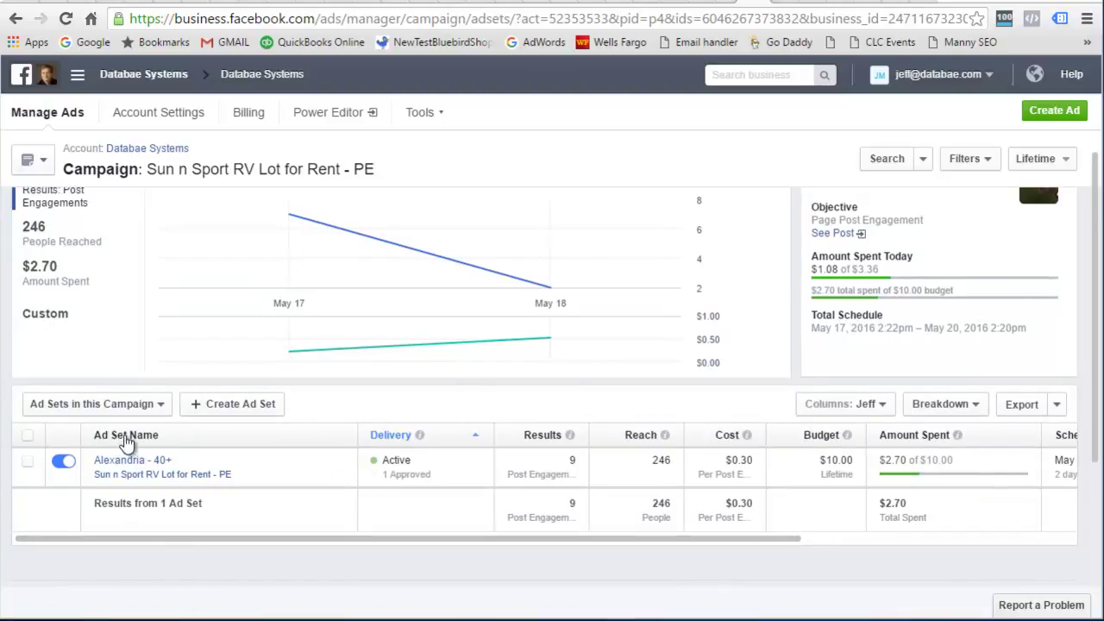
Step: Open the Alexandria - 40+ ad set, then its 'We have 1 open RV Spot for Rent' ad
{"action": "mouse_move", "coordinate": [215, 381]}
{"action": "left_click", "coordinate": [133, 461]}
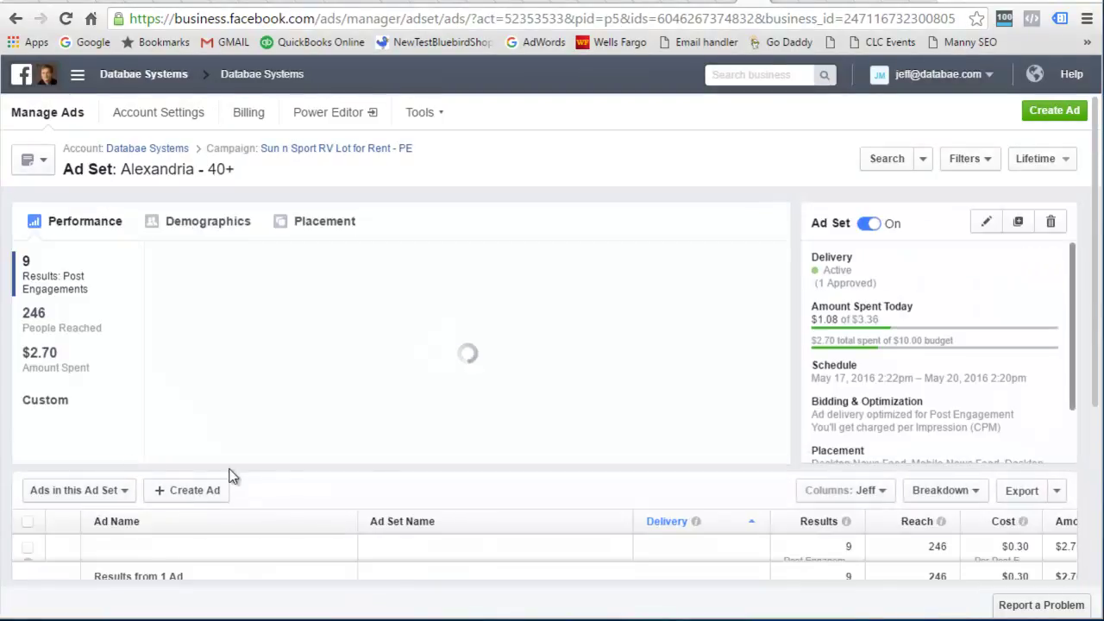
{"action": "scroll", "coordinate": [179, 440], "scroll_direction": "down", "scroll_amount": 3}
{"action": "scroll", "coordinate": [189, 449], "scroll_direction": "up", "scroll_amount": 2}
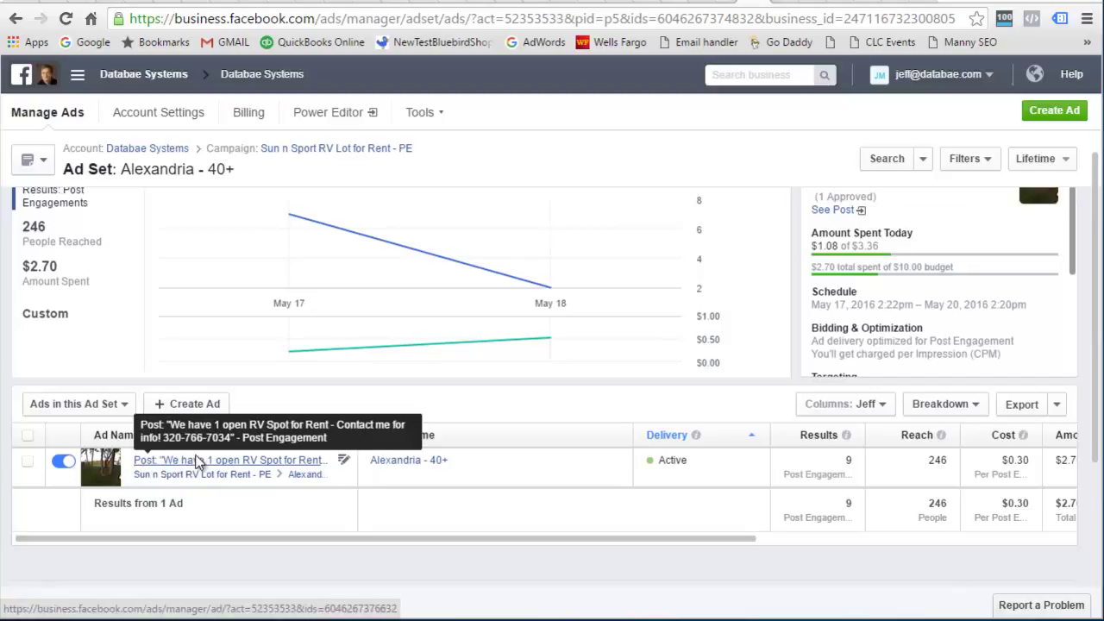
{"action": "scroll", "coordinate": [196, 460], "scroll_direction": "up", "scroll_amount": 1}
{"action": "scroll", "coordinate": [197, 460], "scroll_direction": "down", "scroll_amount": 1}
{"action": "scroll", "coordinate": [196, 460], "scroll_direction": "down", "scroll_amount": 1}
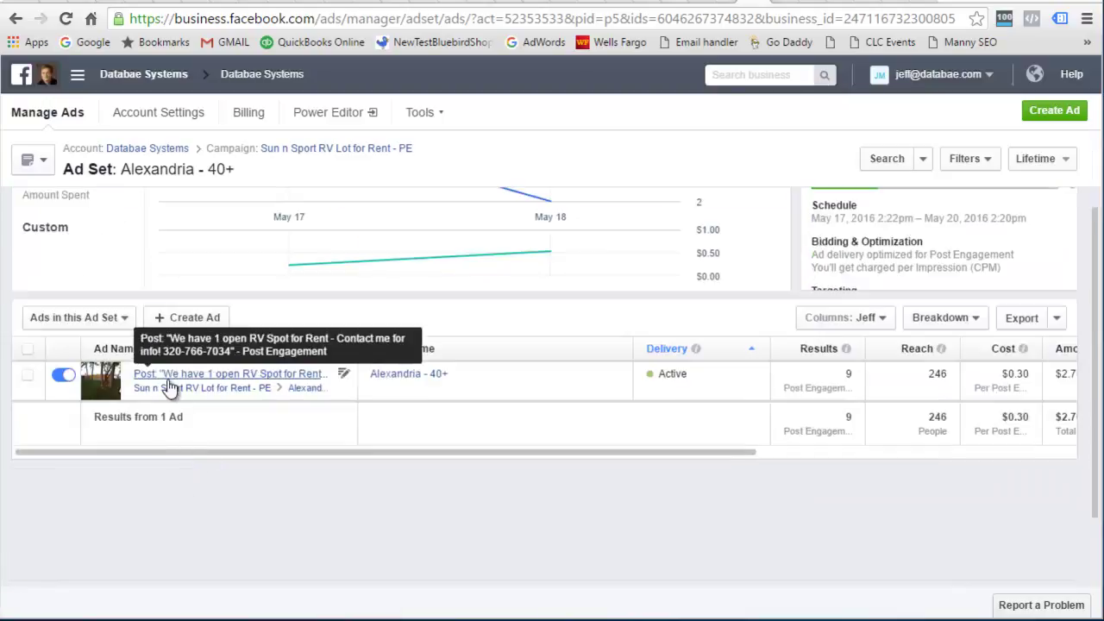
{"action": "left_click", "coordinate": [168, 380]}
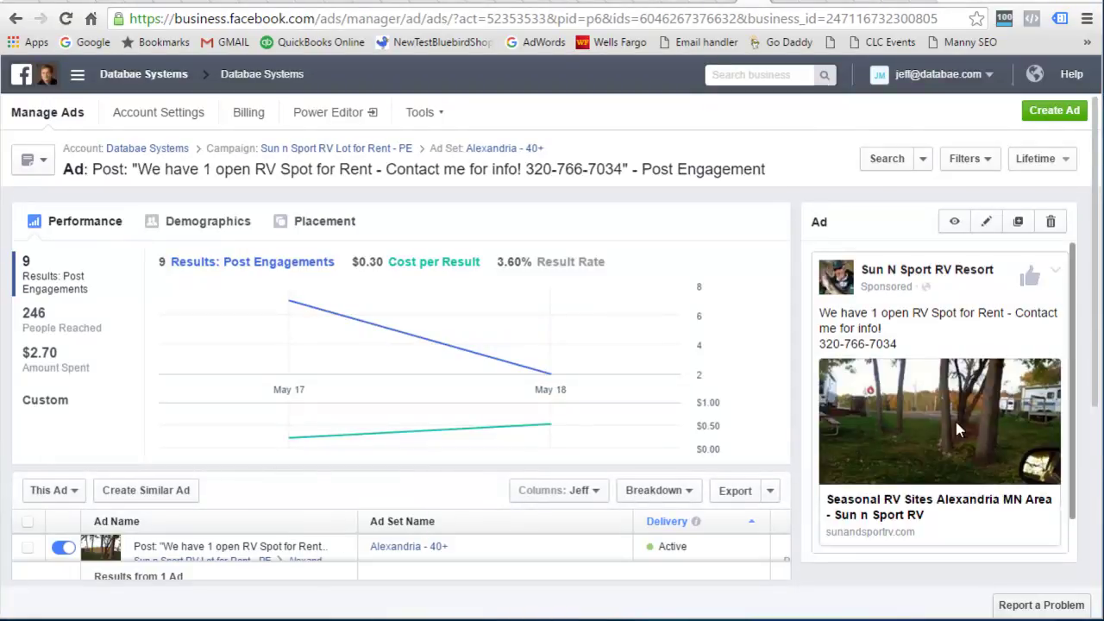
{"action": "left_click", "coordinate": [954, 222]}
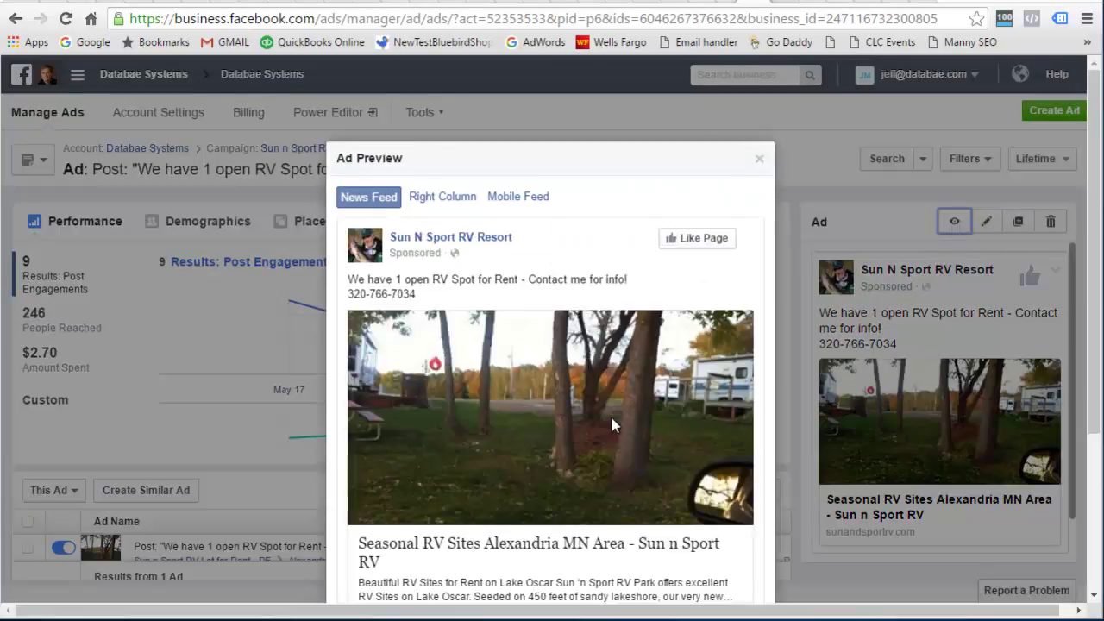
{"action": "scroll", "coordinate": [610, 413], "scroll_direction": "down", "scroll_amount": 3}
{"action": "scroll", "coordinate": [622, 417], "scroll_direction": "down", "scroll_amount": 1}
{"action": "scroll", "coordinate": [623, 417], "scroll_direction": "up", "scroll_amount": 2}
{"action": "scroll", "coordinate": [624, 420], "scroll_direction": "up", "scroll_amount": 1}
{"action": "scroll", "coordinate": [623, 416], "scroll_direction": "down", "scroll_amount": 2}
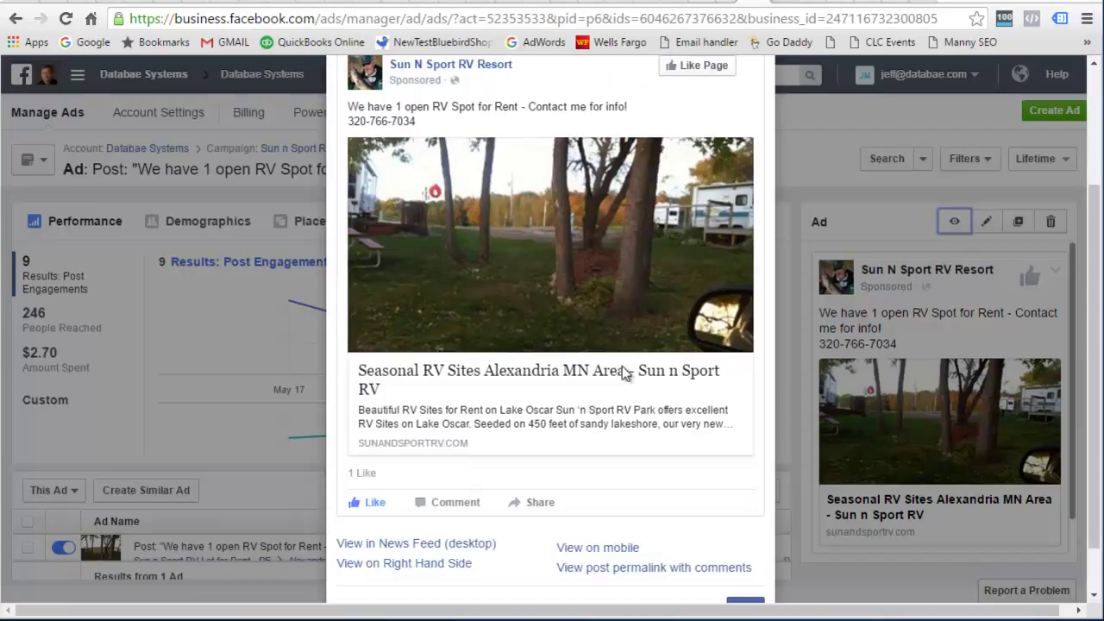
{"action": "scroll", "coordinate": [592, 376], "scroll_direction": "down", "scroll_amount": 1}
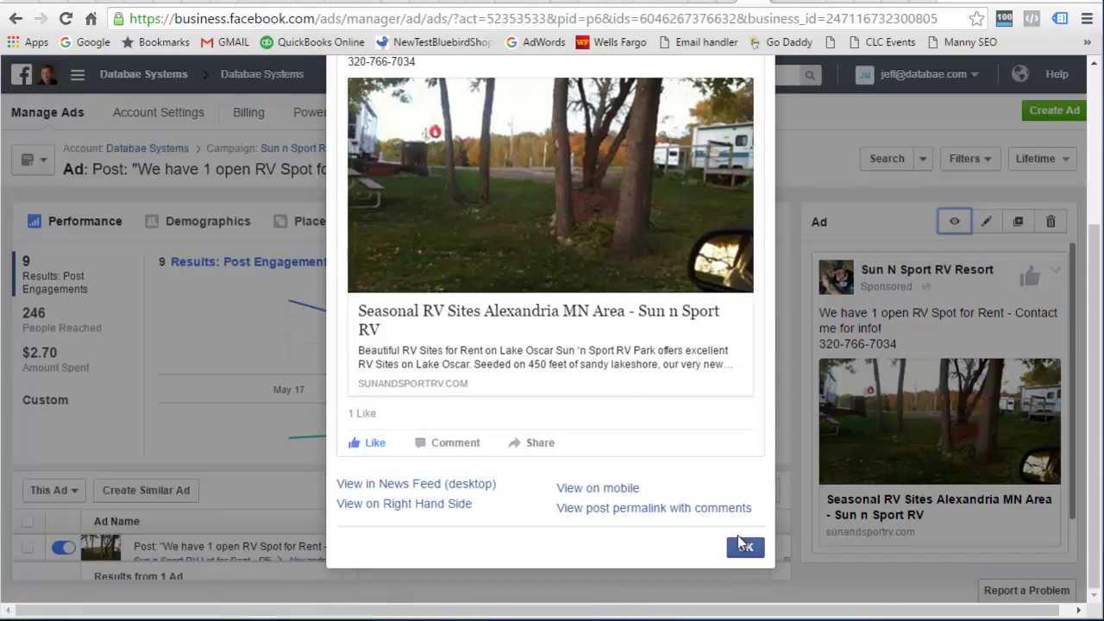
{"action": "scroll", "coordinate": [669, 450], "scroll_direction": "up", "scroll_amount": 5}
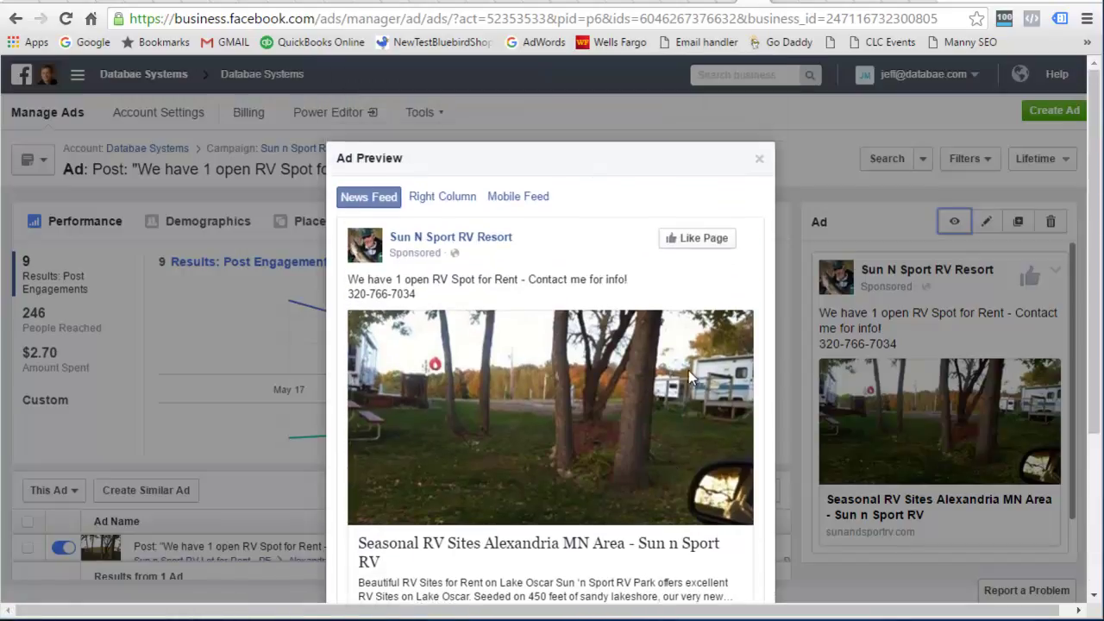
{"action": "left_click", "coordinate": [762, 165]}
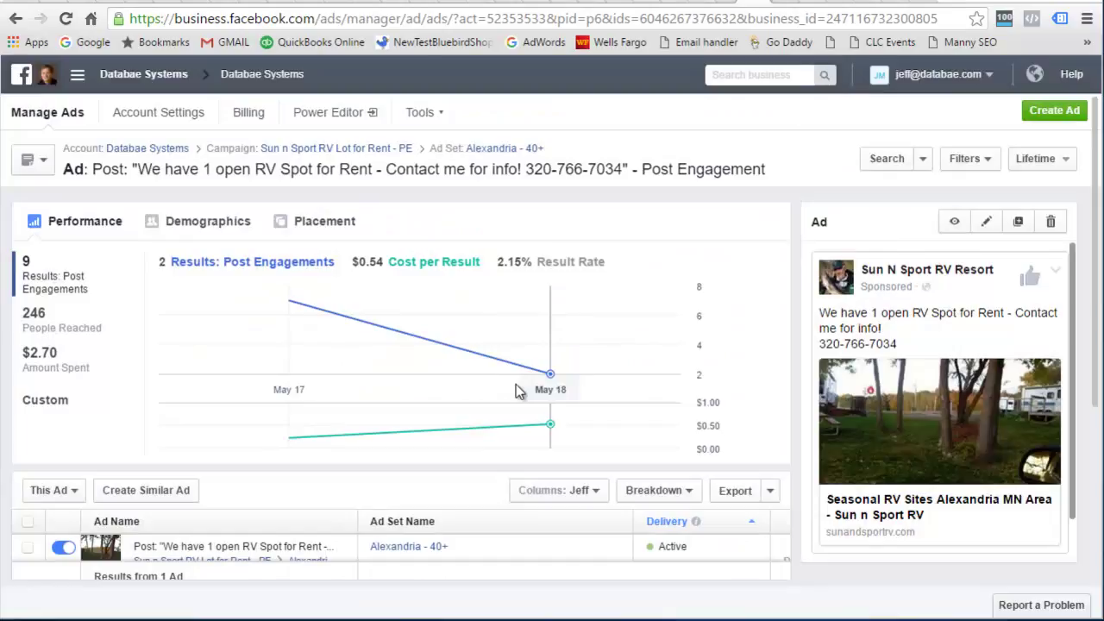
{"action": "scroll", "coordinate": [520, 385], "scroll_direction": "down", "scroll_amount": 2}
{"action": "scroll", "coordinate": [453, 402], "scroll_direction": "up", "scroll_amount": 2}
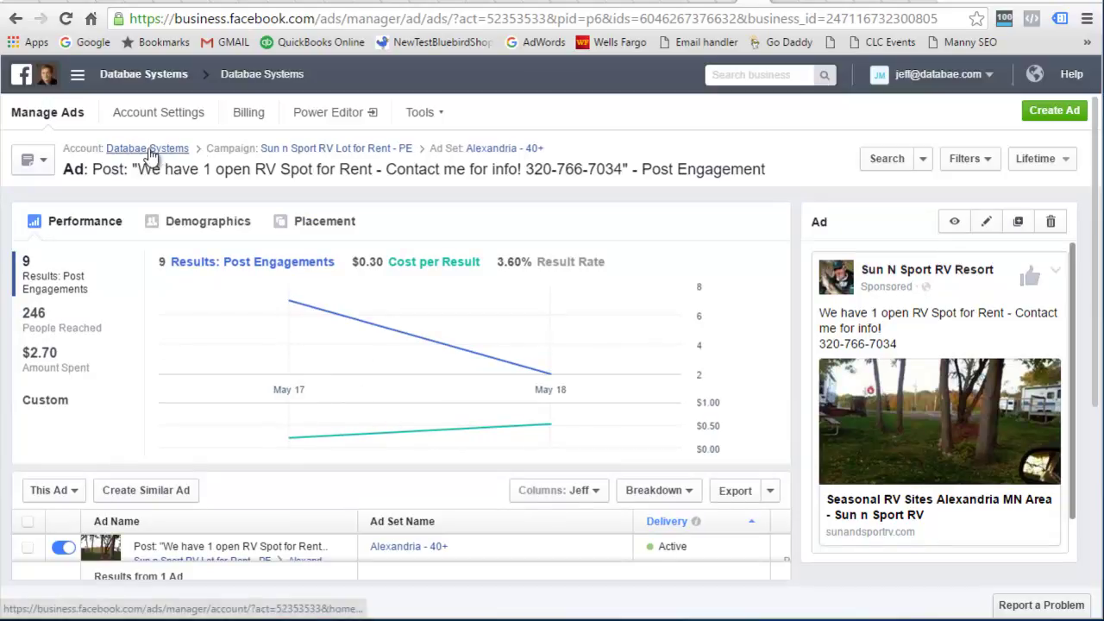
{"action": "left_click", "coordinate": [493, 151]}
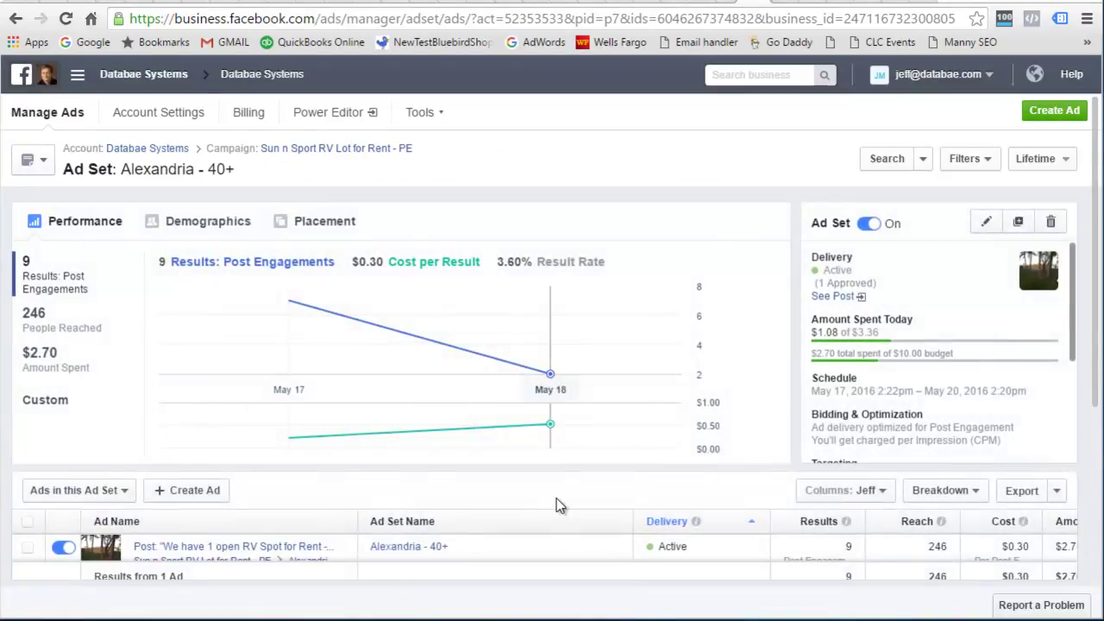
Step: Scroll the ad table right to show 9 link clicks, $0.30 CPC and 3.60% CTR
{"action": "scroll", "coordinate": [422, 512], "scroll_direction": "down", "scroll_amount": 1}
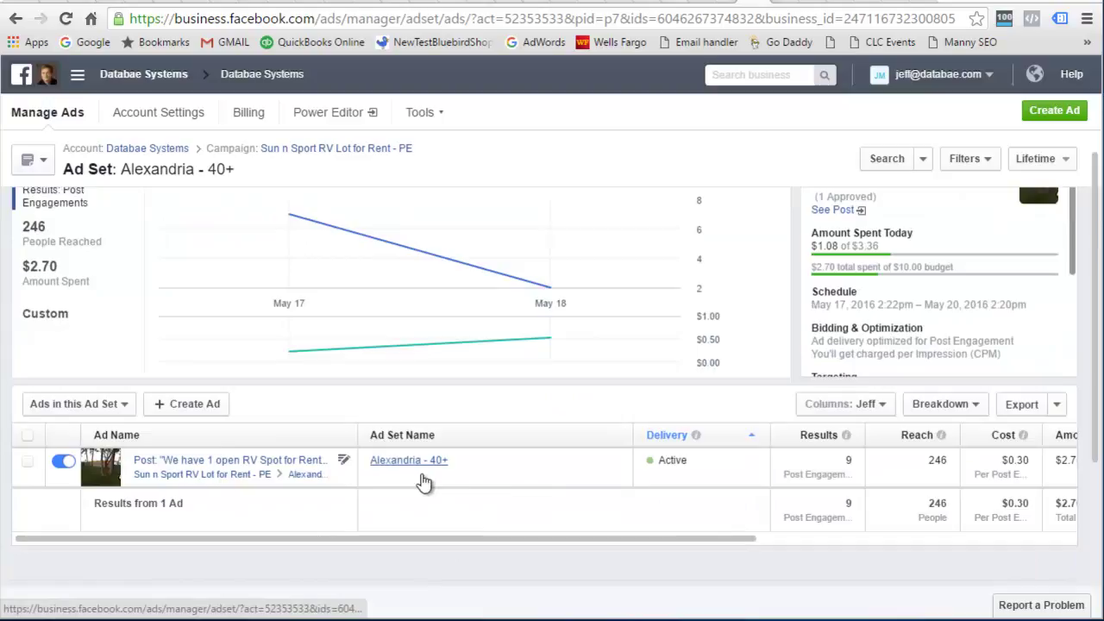
{"action": "mouse_move", "coordinate": [432, 547]}
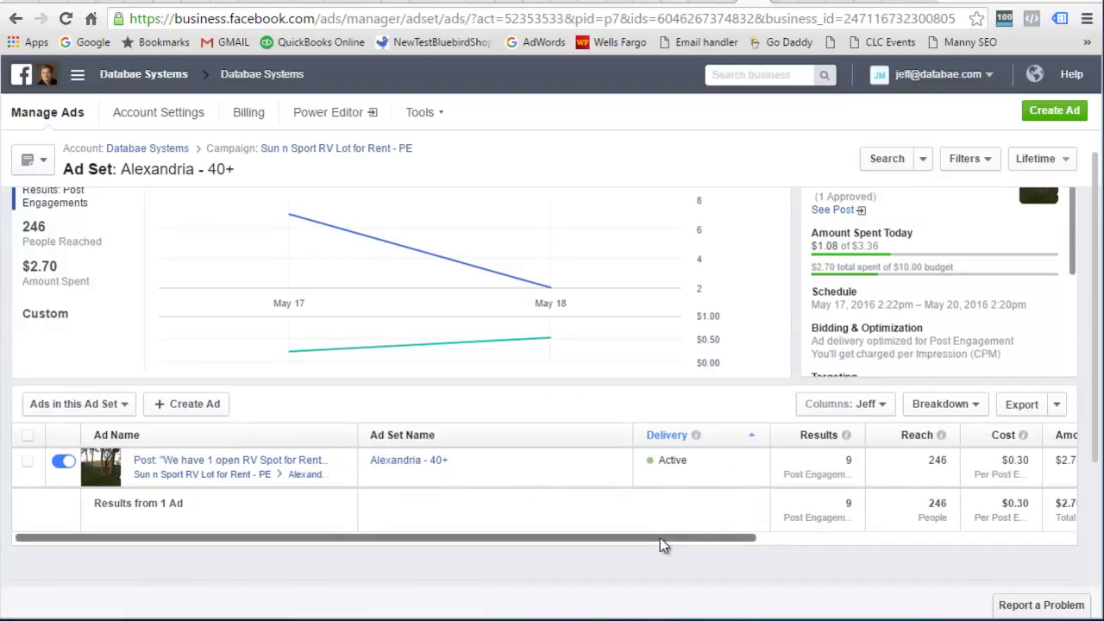
{"action": "left_click_drag", "start_coordinate": [660, 540], "coordinate": [825, 540]}
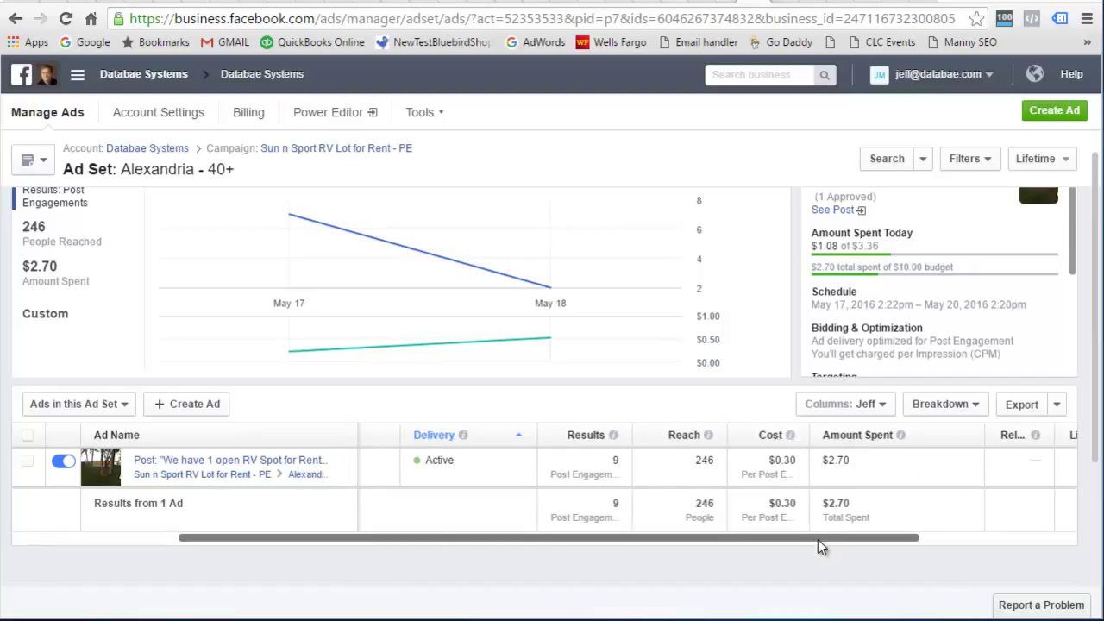
{"action": "left_click_drag", "start_coordinate": [817, 537], "coordinate": [882, 538]}
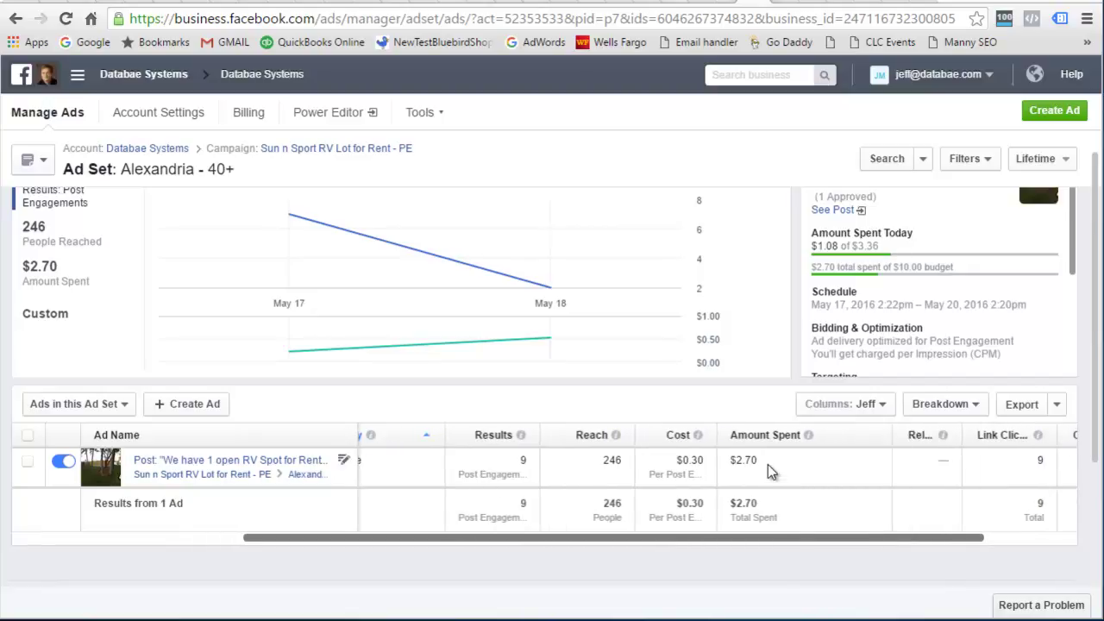
{"action": "left_click_drag", "start_coordinate": [794, 537], "coordinate": [910, 537]}
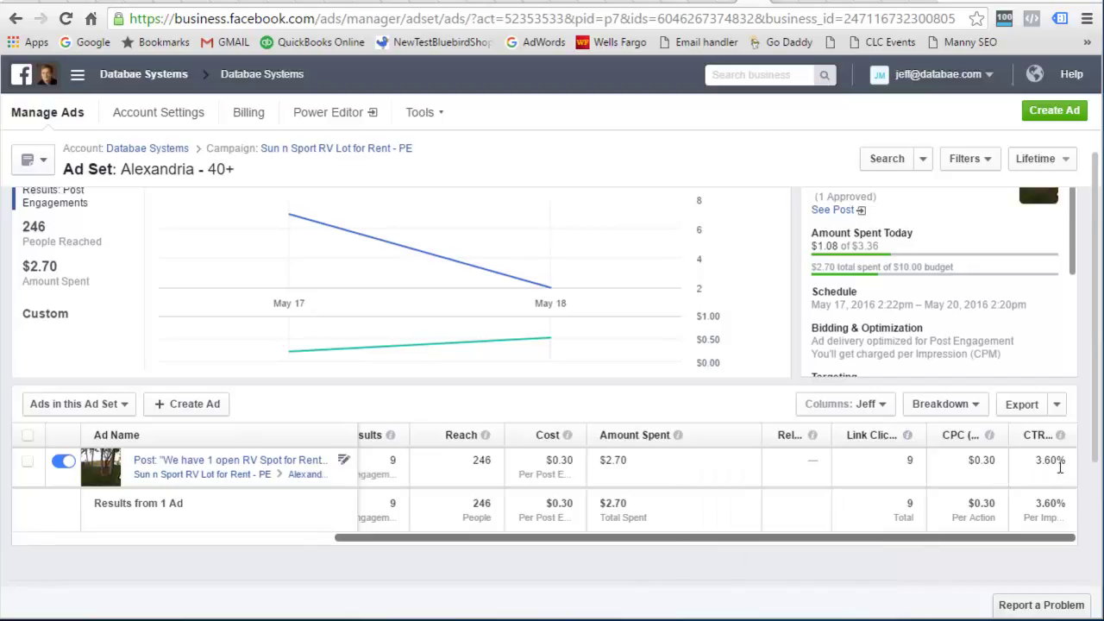
{"action": "left_click_drag", "start_coordinate": [832, 535], "coordinate": [827, 536]}
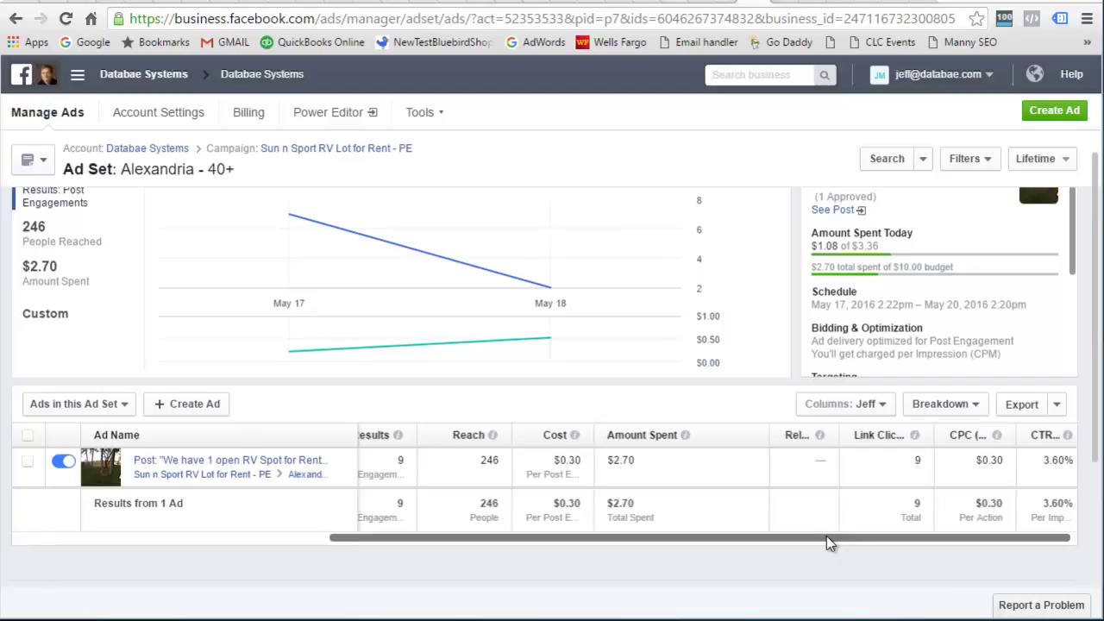
Step: Try the Performance and Delivery column presets, ending on Performance and Clicks
{"action": "left_click", "coordinate": [873, 405]}
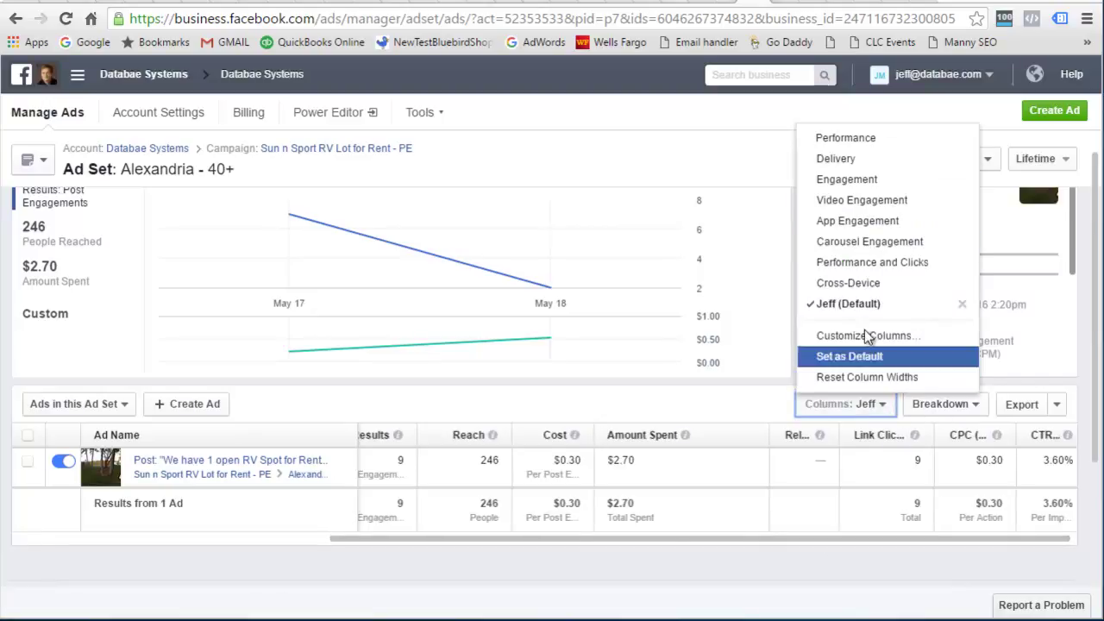
{"action": "left_click", "coordinate": [857, 140]}
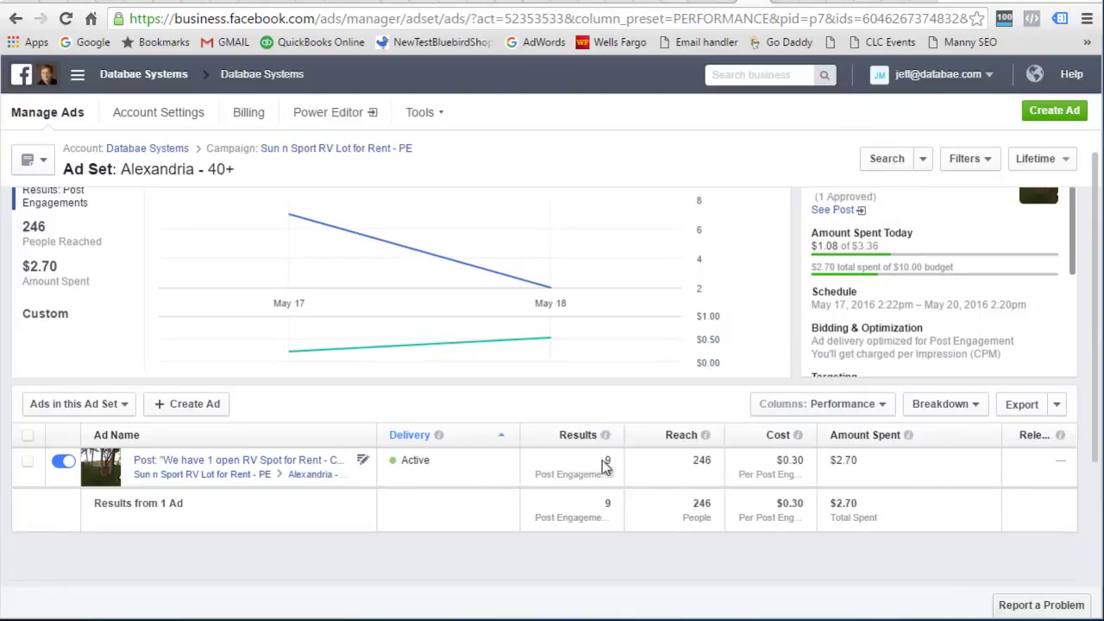
{"action": "left_click", "coordinate": [874, 407]}
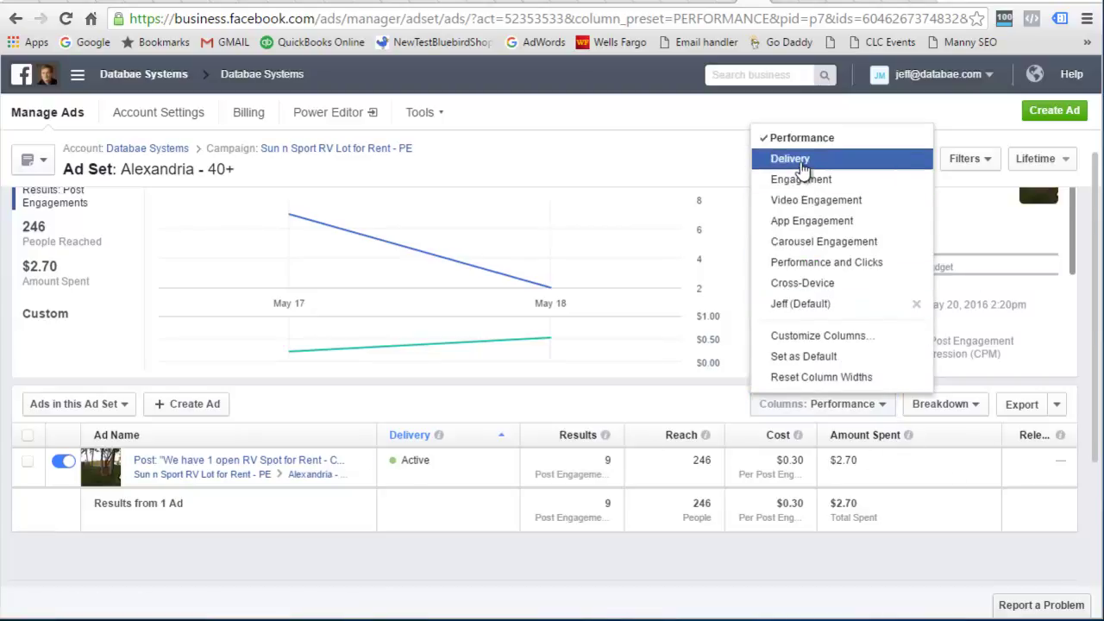
{"action": "left_click", "coordinate": [800, 160]}
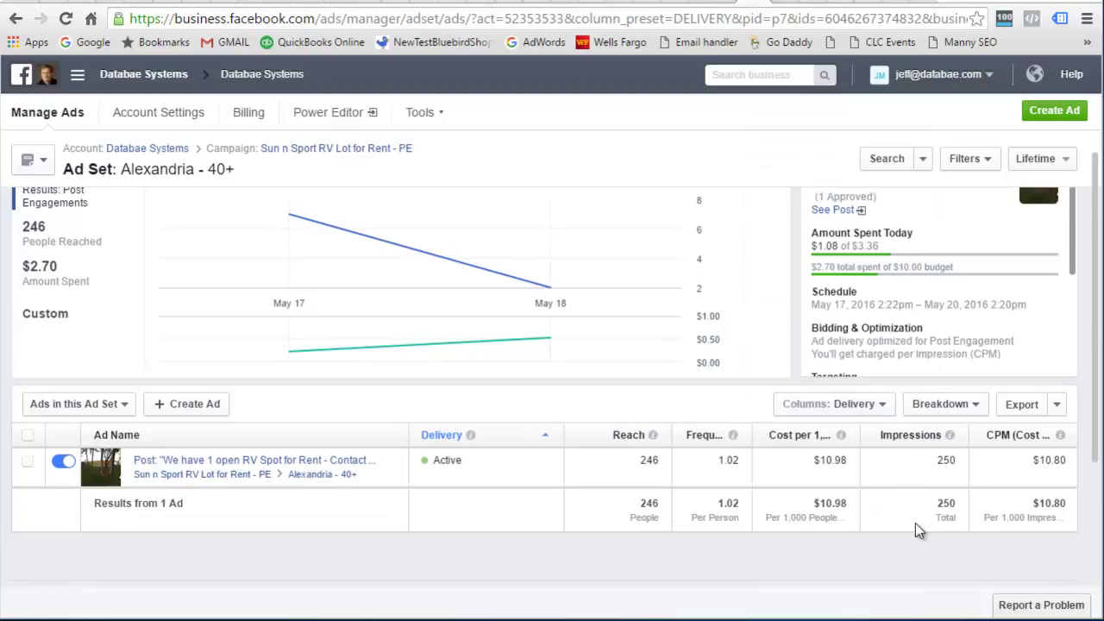
{"action": "left_click", "coordinate": [884, 406]}
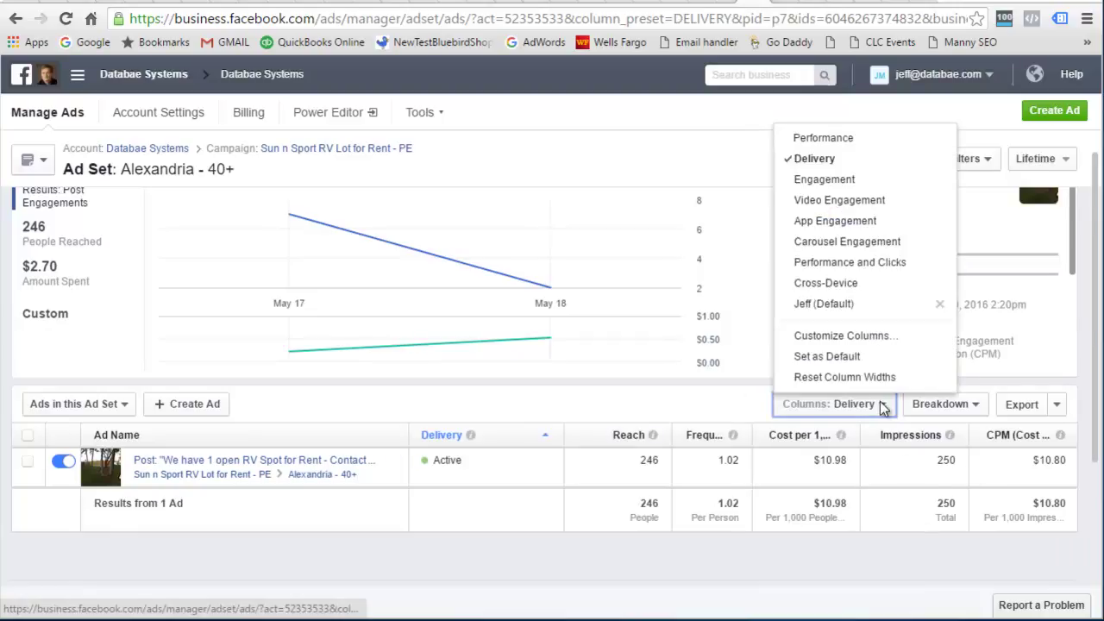
{"action": "left_click", "coordinate": [860, 262]}
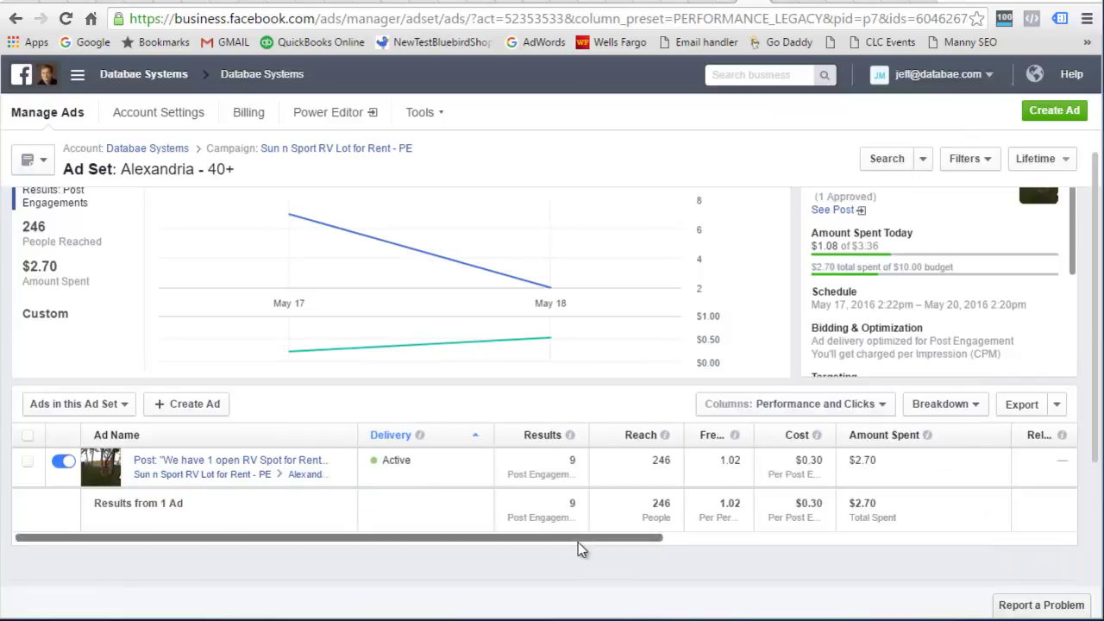
Step: Scroll across the Performance and Clicks columns to review 11 clicks and 4.40% CTR
{"action": "left_click_drag", "start_coordinate": [613, 540], "coordinate": [949, 536]}
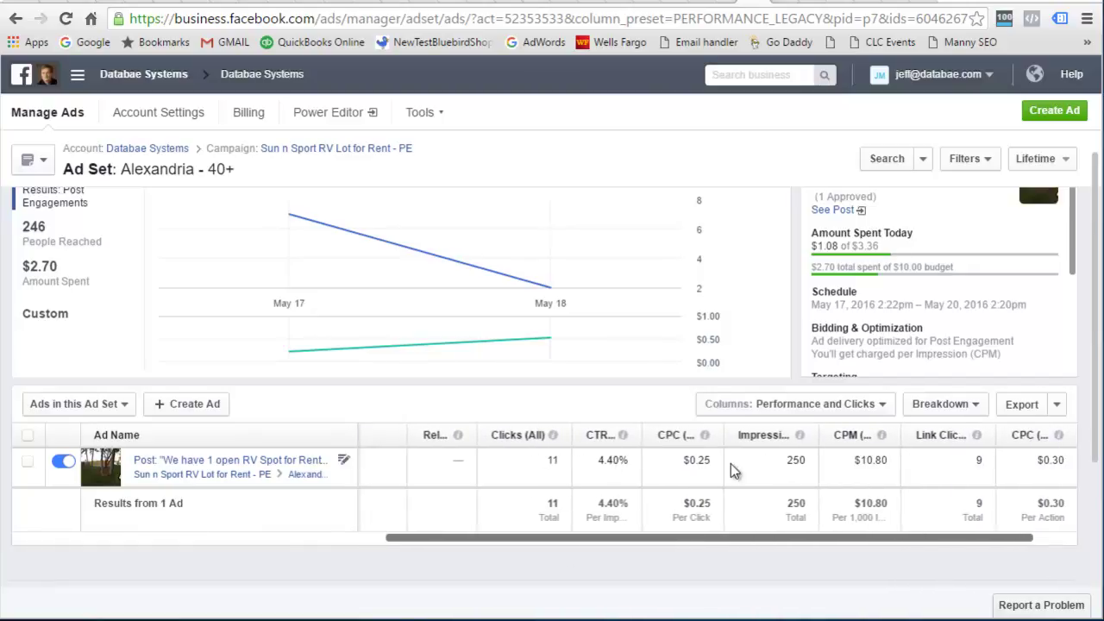
{"action": "mouse_move", "coordinate": [871, 460]}
{"action": "left_click_drag", "start_coordinate": [719, 540], "coordinate": [795, 542]}
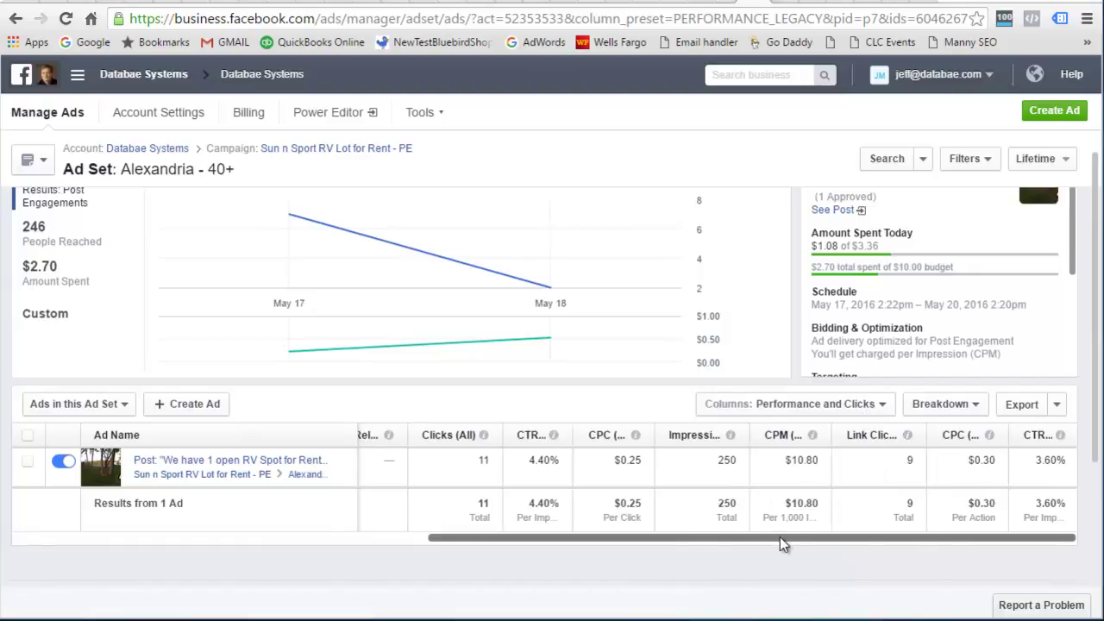
{"action": "left_click_drag", "start_coordinate": [780, 536], "coordinate": [470, 538]}
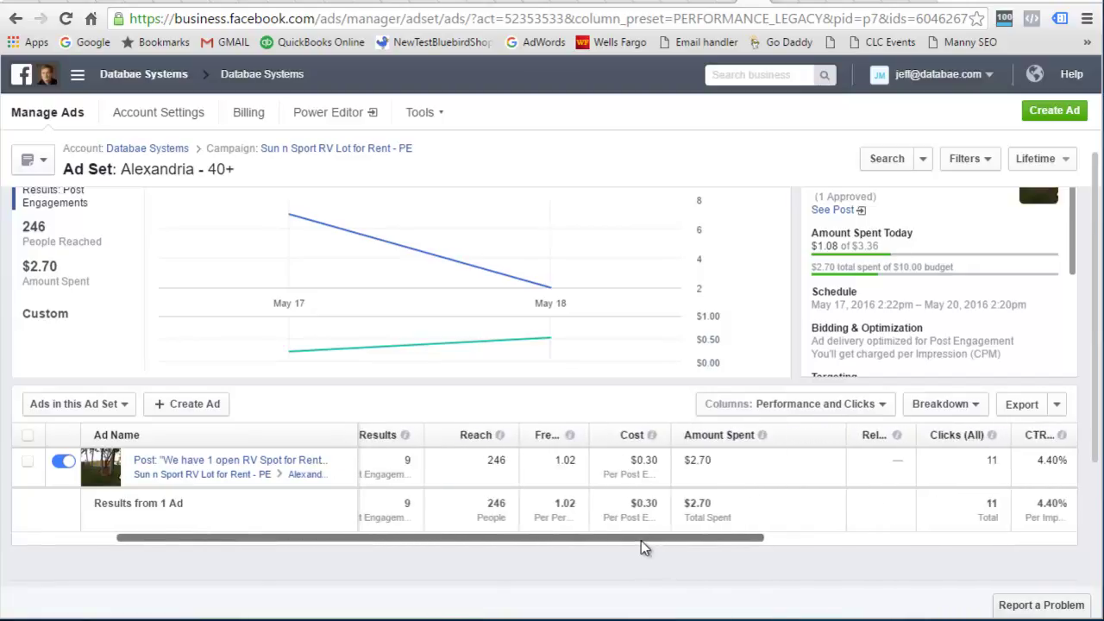
{"action": "mouse_move", "coordinate": [641, 540]}
{"action": "left_mouse_down"}
{"action": "mouse_move", "coordinate": [523, 540]}
{"action": "mouse_move", "coordinate": [691, 538]}
{"action": "mouse_move", "coordinate": [611, 538]}
{"action": "left_mouse_up"}
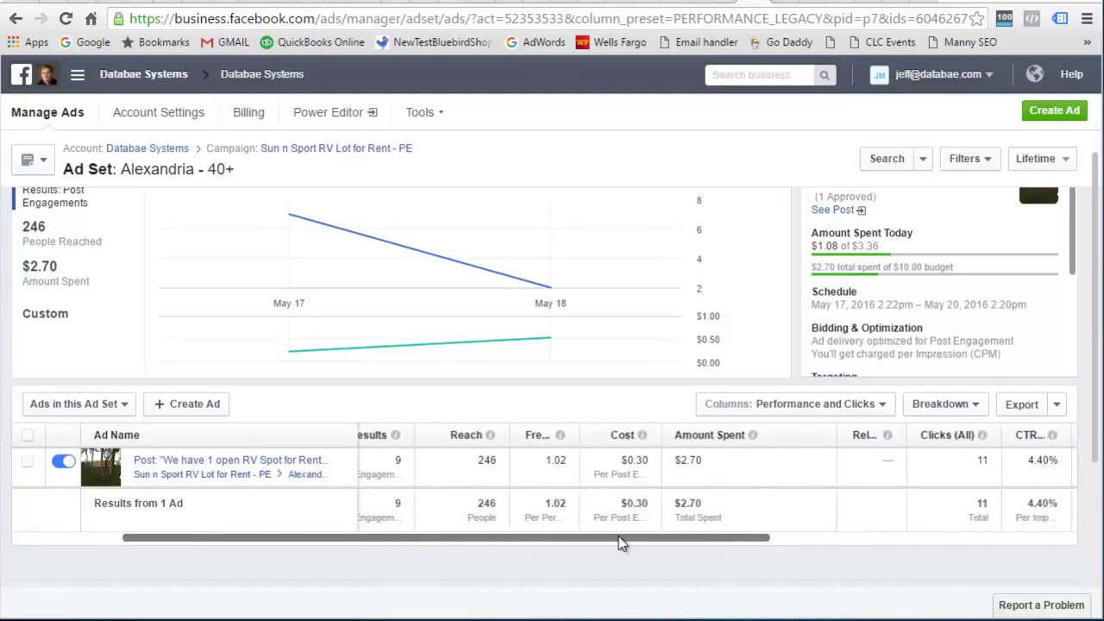
Step: Switch the table to Engagement columns: 9 people taking action, 9 link clicks
{"action": "left_click", "coordinate": [861, 404]}
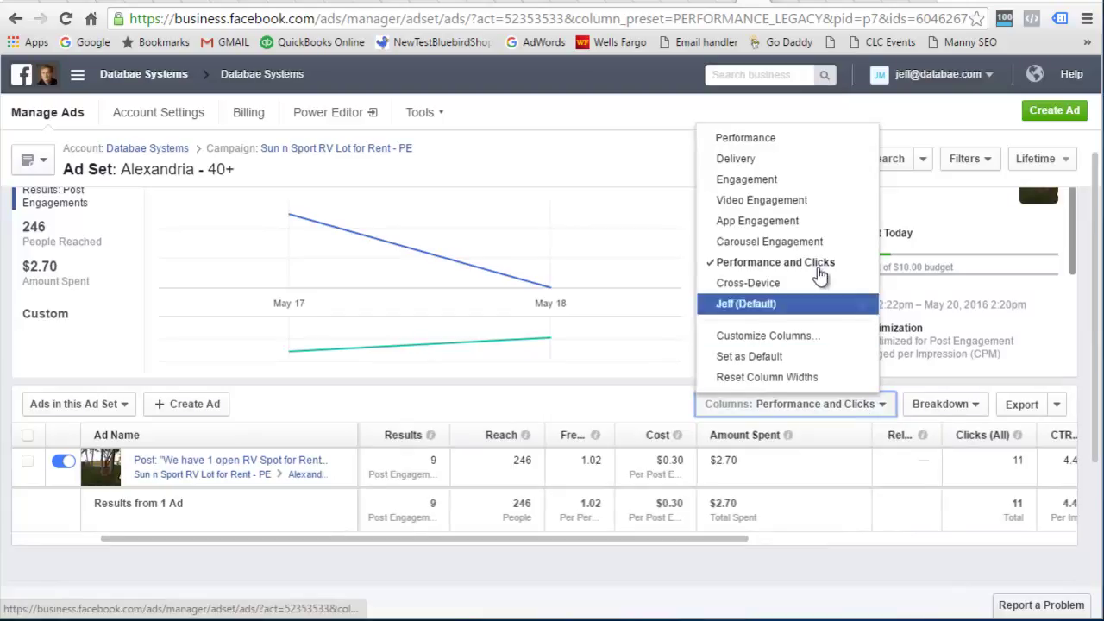
{"action": "left_click", "coordinate": [779, 181]}
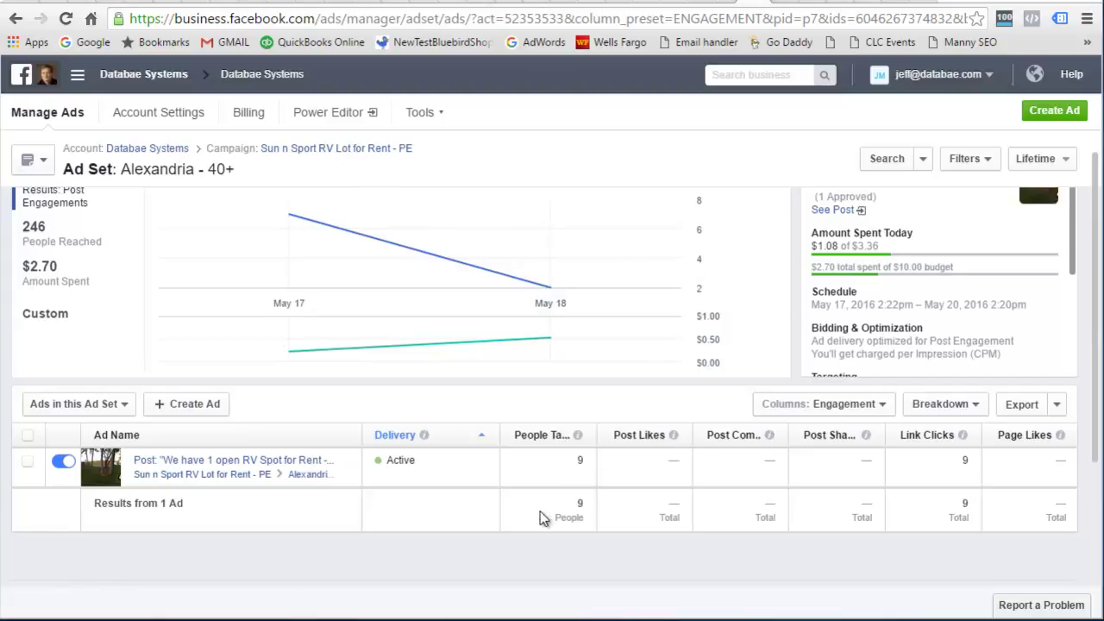
Step: Return to the News Feed and open the account menu with pages and ads shortcuts
{"action": "left_click", "coordinate": [154, 150]}
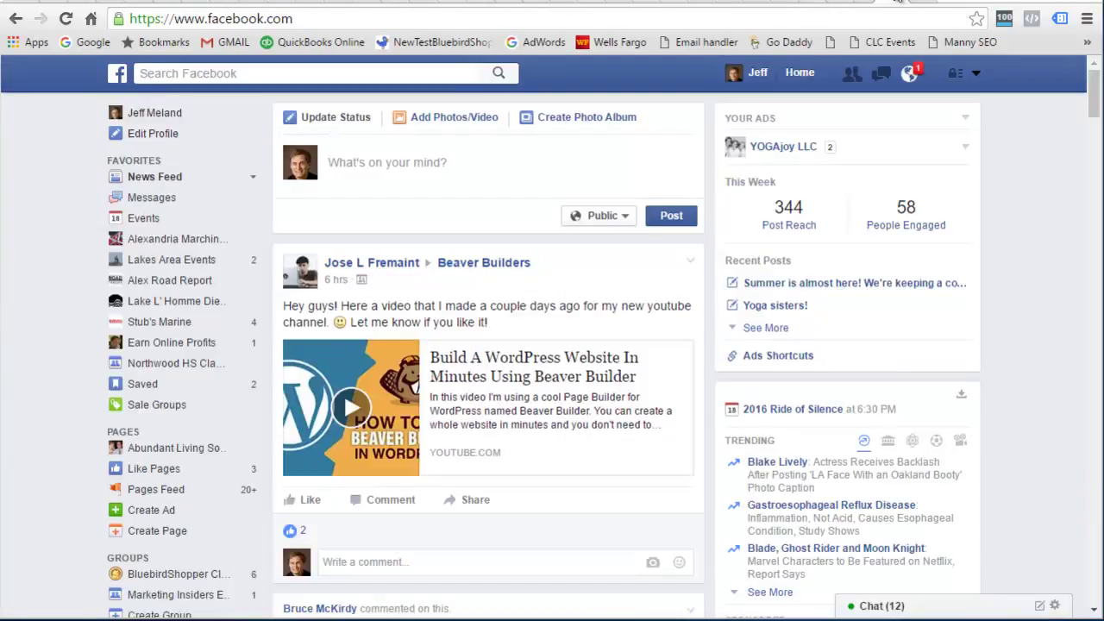
{"action": "left_click", "coordinate": [976, 74]}
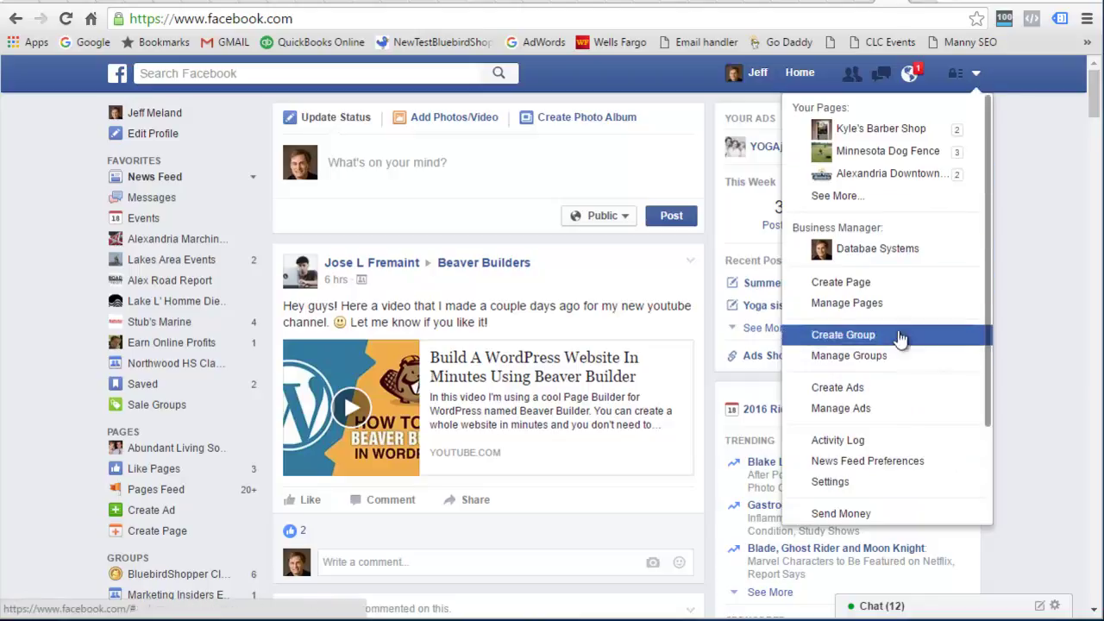